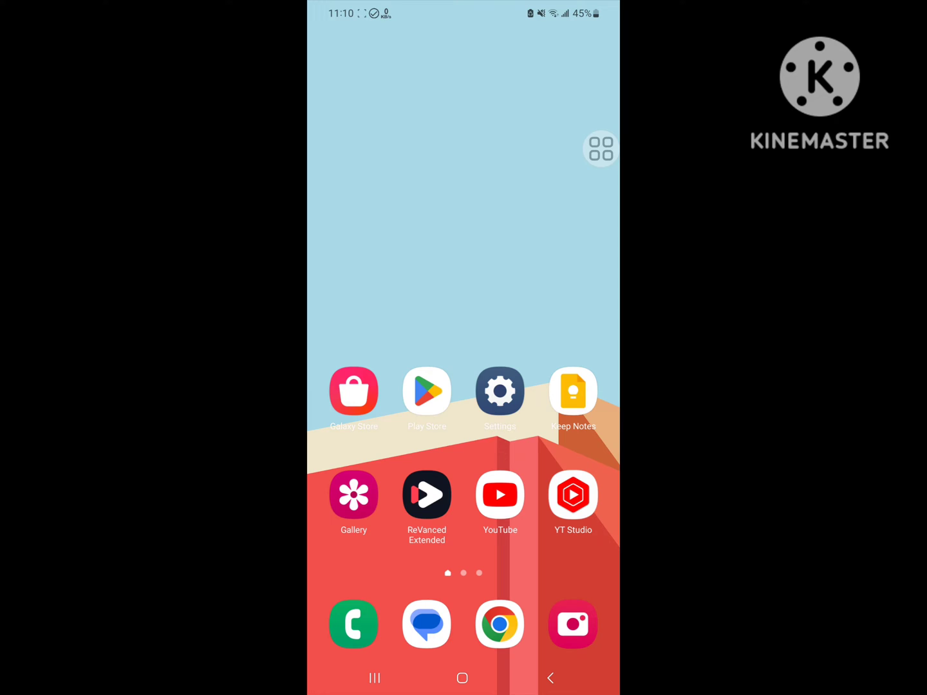
# Step: Check the Facebook app's Play Store page for updates, then return to the home screen
pyautogui.click(427, 391)
pyautogui.click(449, 40)
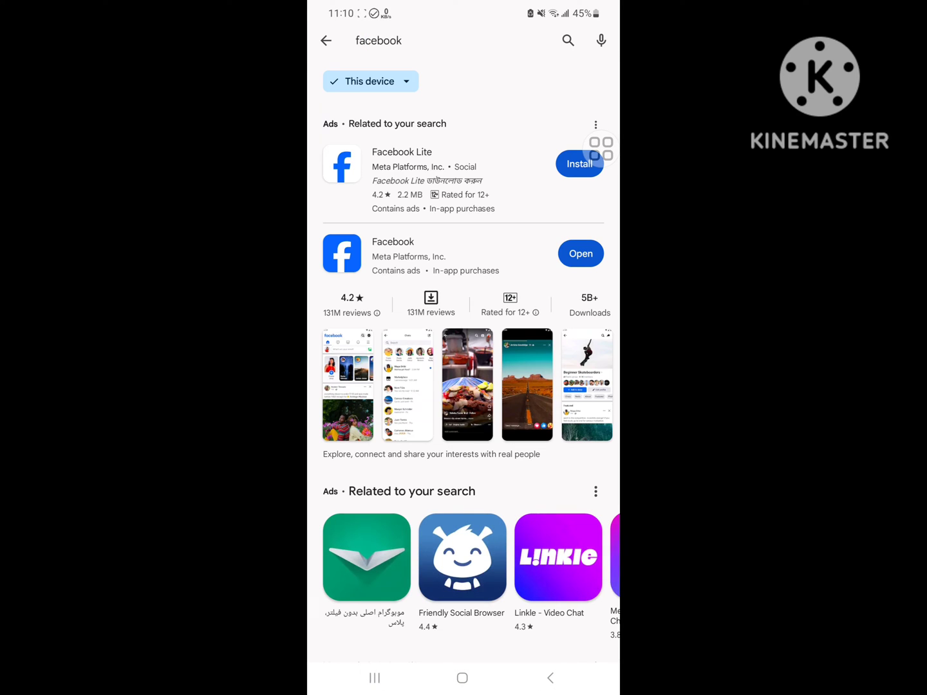
pyautogui.click(395, 243)
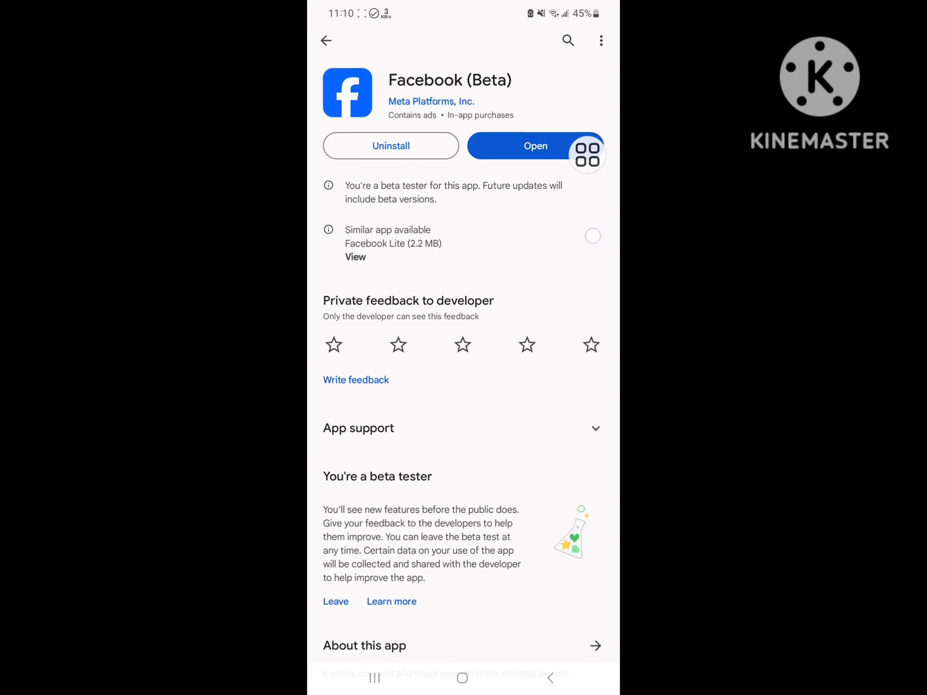
pyautogui.click(550, 677)
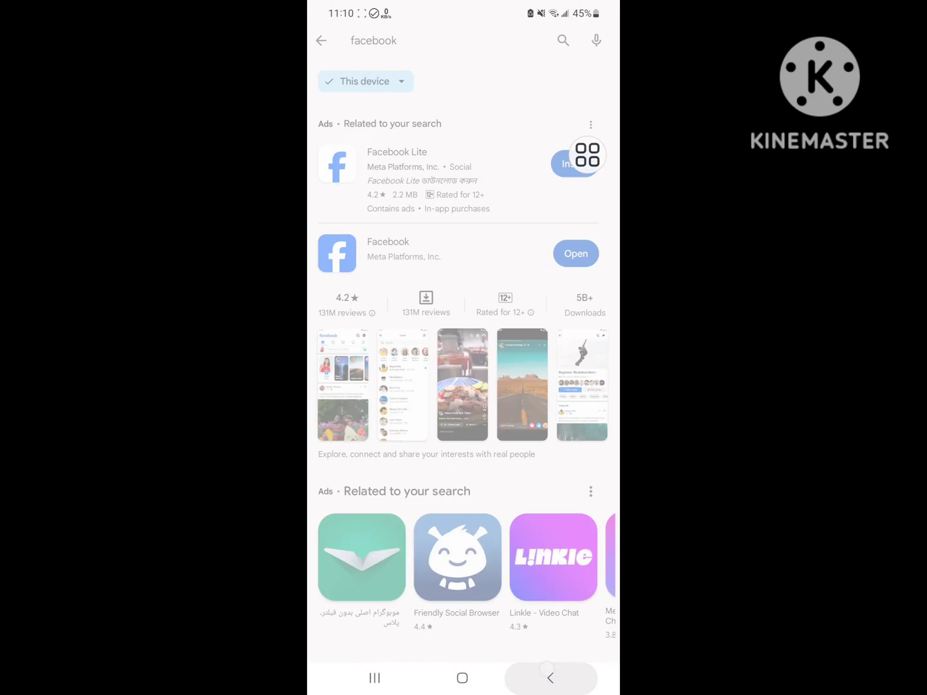
pyautogui.click(549, 677)
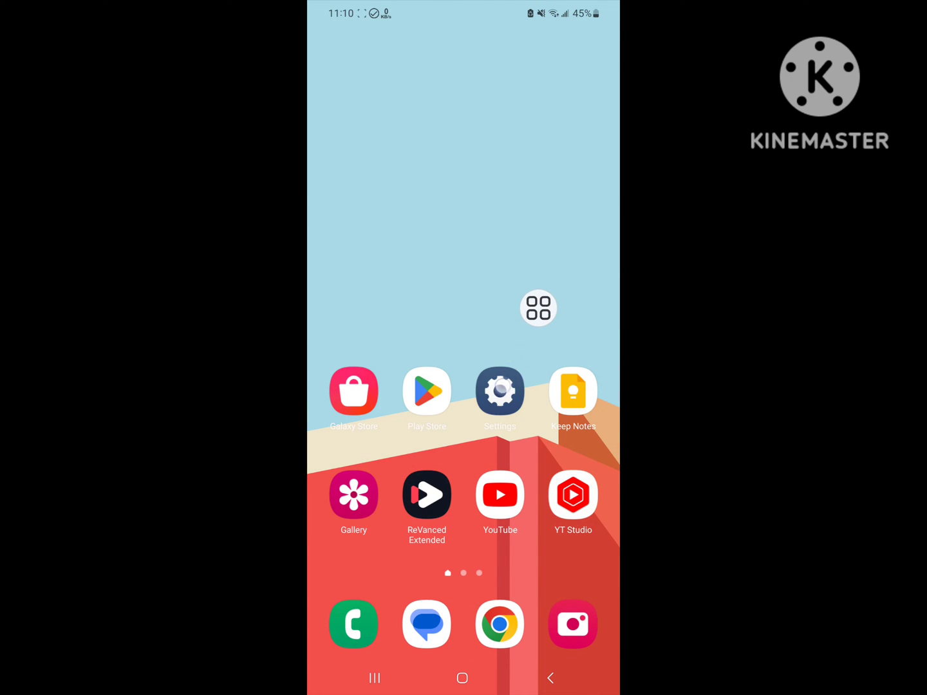
# Step: Search the installed apps list in Settings for 'fac' to narrow it to Facebook and Messenger
pyautogui.click(499, 391)
pyautogui.scroll(-5, 463, 435)
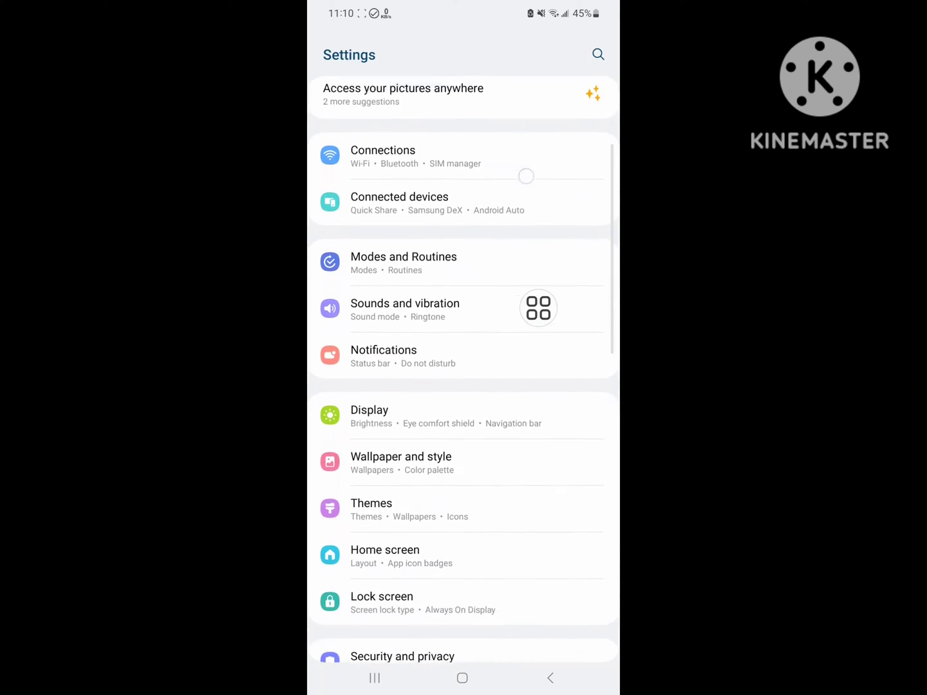
pyautogui.scroll(-5, 463, 435)
pyautogui.scroll(-5, 464, 434)
pyautogui.scroll(-5, 464, 434)
pyautogui.scroll(-2, 463, 435)
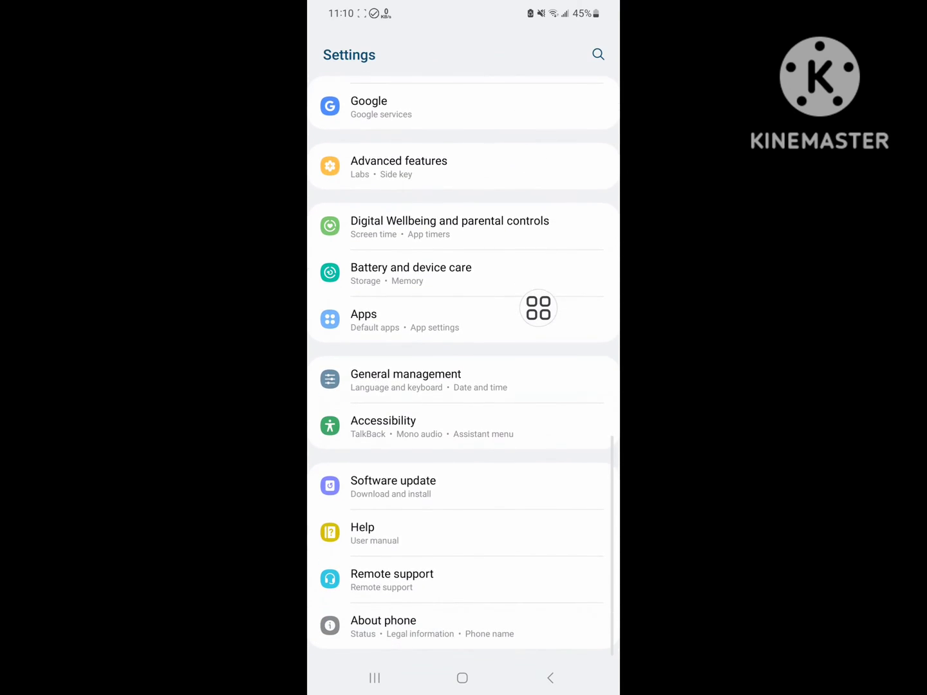
pyautogui.click(493, 304)
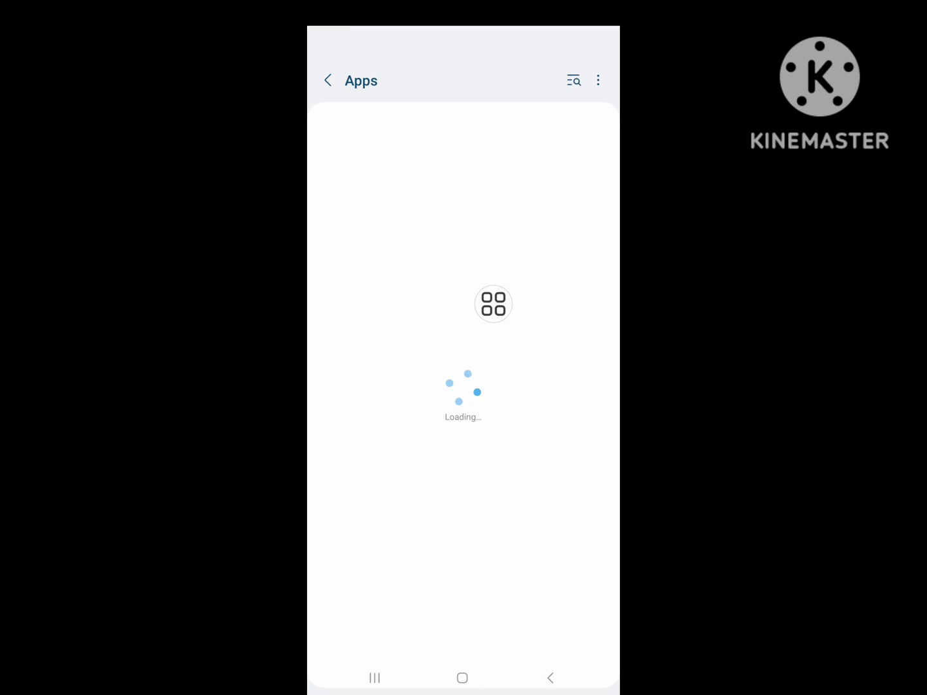
pyautogui.scroll(3, 493, 303)
pyautogui.click(573, 250)
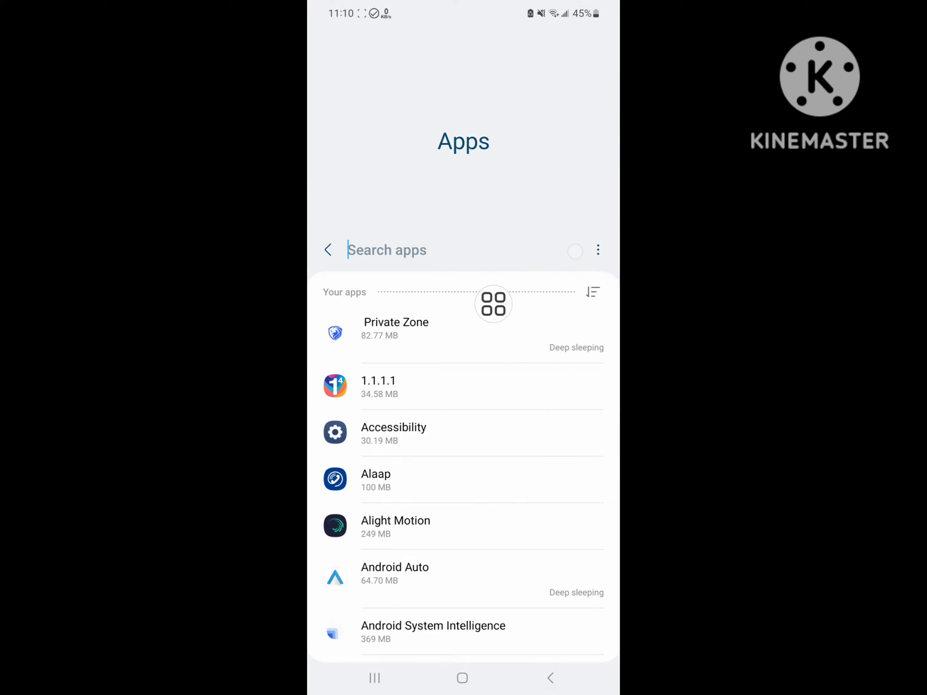
pyautogui.write('fac')
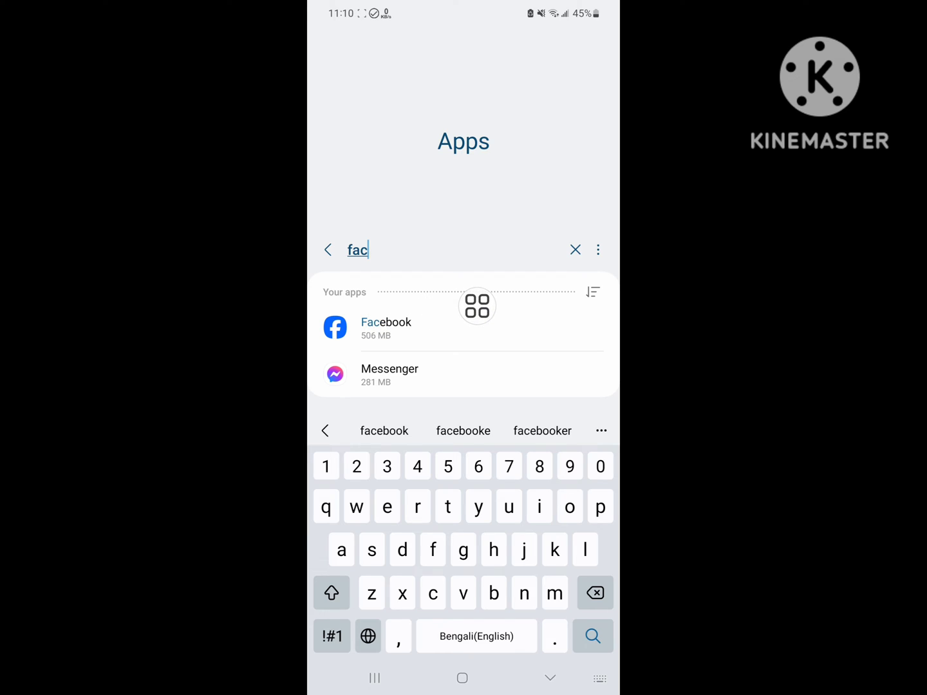
# Step: Clear Facebook's app data and cache from its Storage page so both read 0 B, confirming the delete
pyautogui.click(477, 326)
pyautogui.click(587, 297)
pyautogui.scroll(-3, 477, 435)
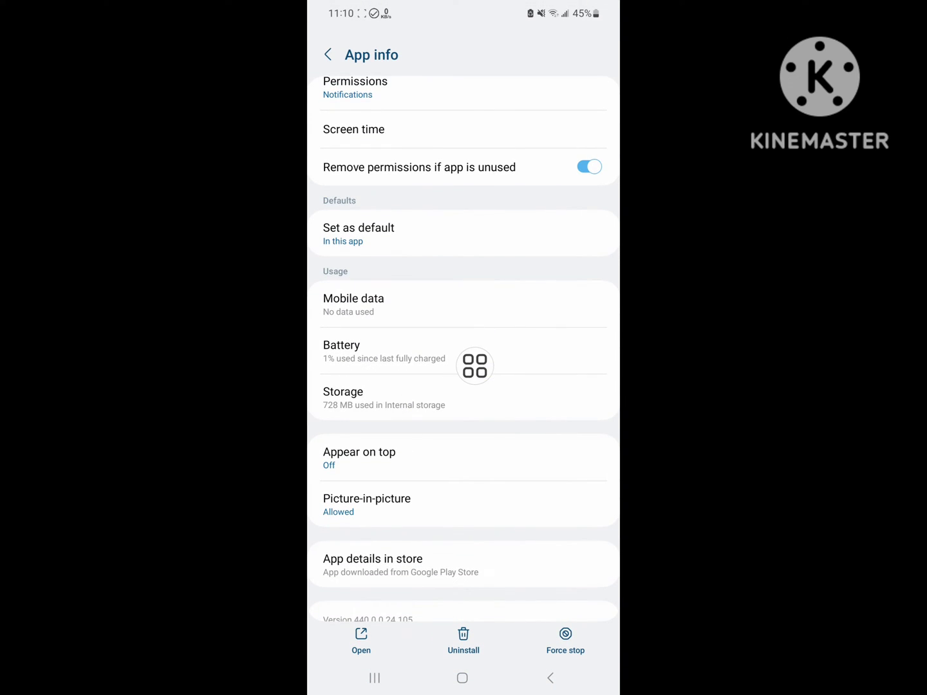
pyautogui.click(448, 397)
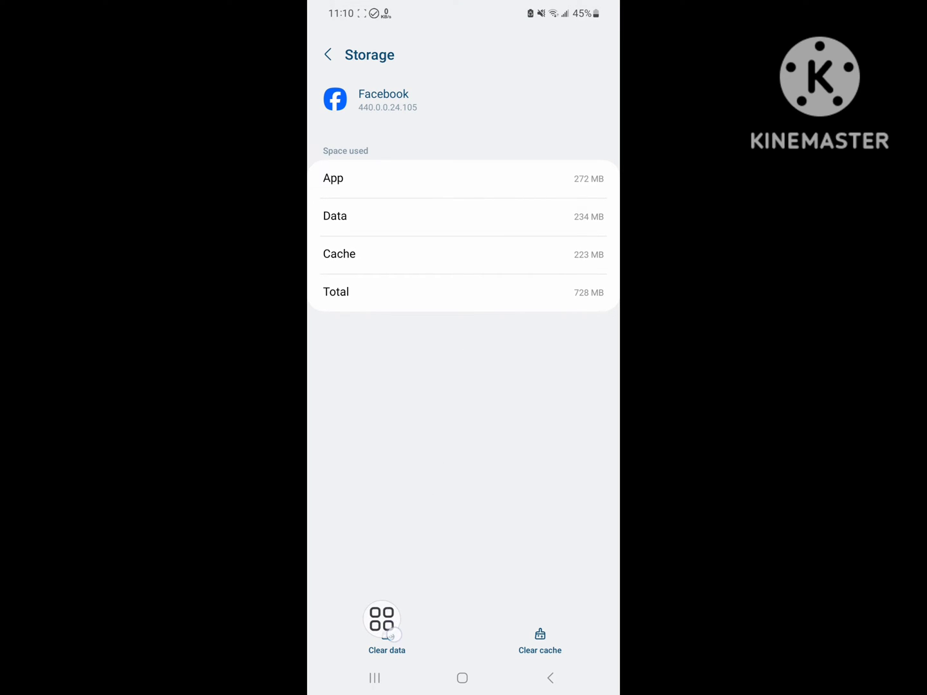
pyautogui.click(381, 630)
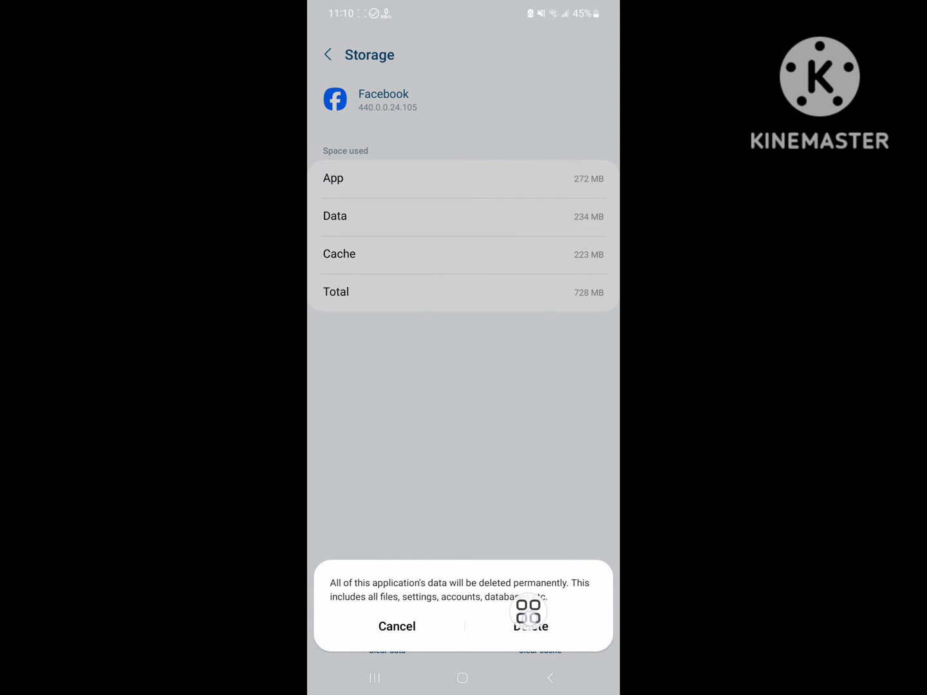
pyautogui.click(530, 626)
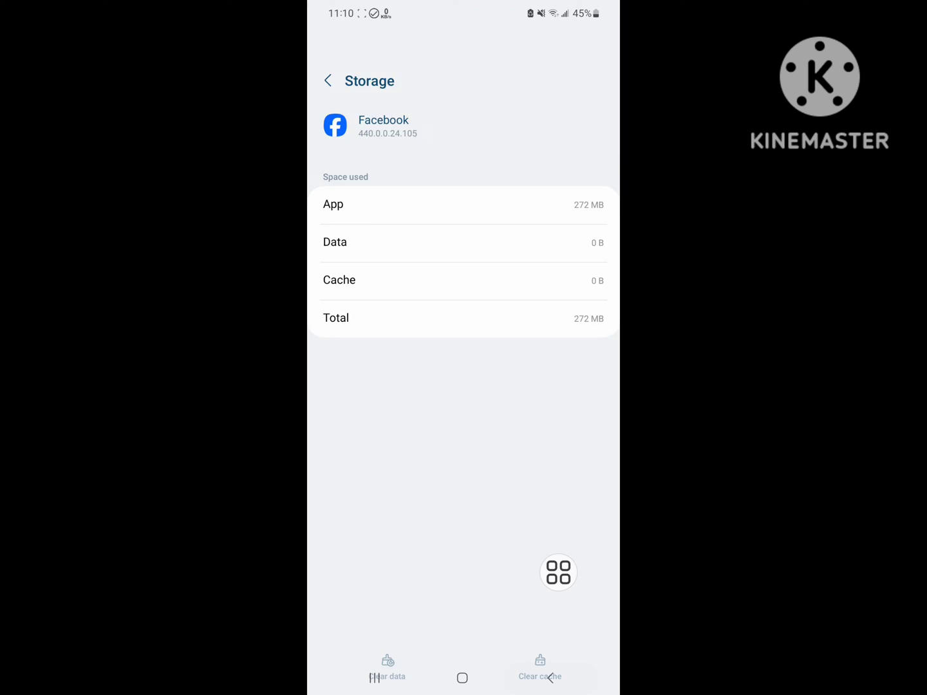
pyautogui.click(549, 676)
# Step: Exit Settings and restart the phone from the power menu, confirming the restart
pyautogui.click(549, 676)
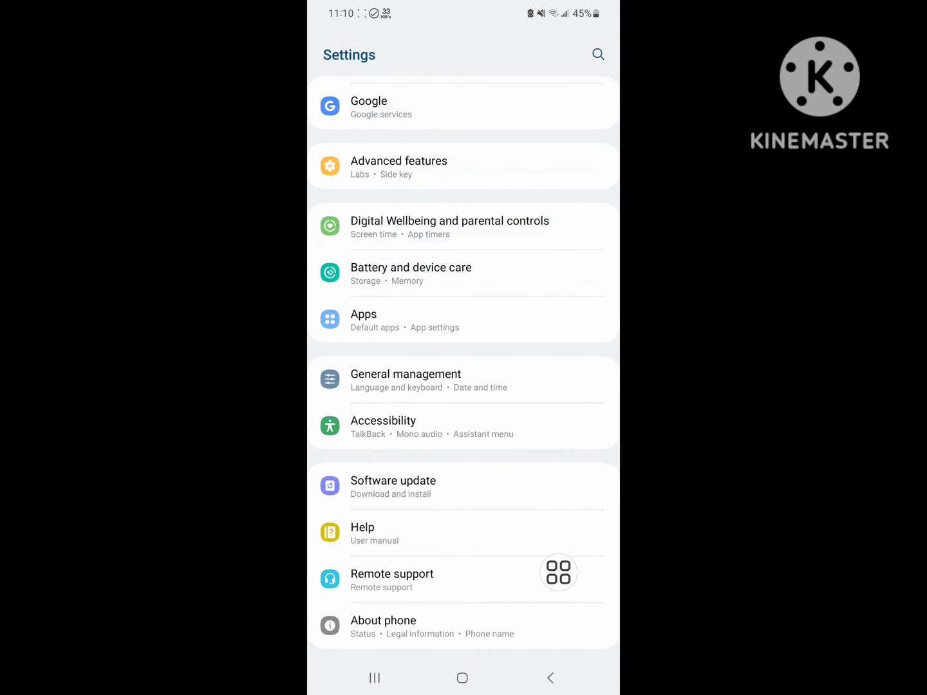
pyautogui.click(550, 678)
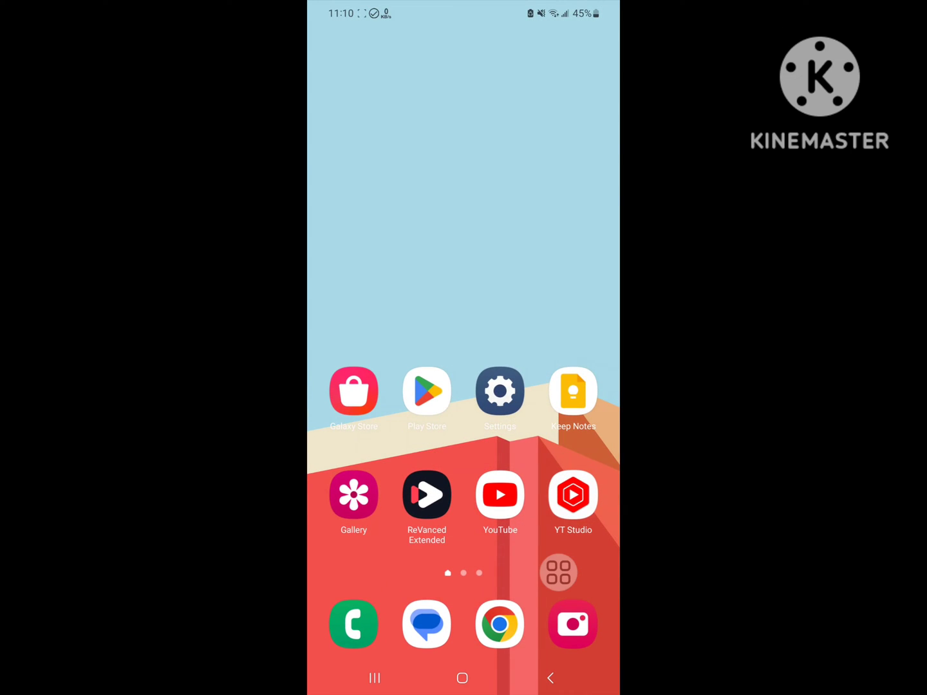
pyautogui.press('XF86PowerOff')
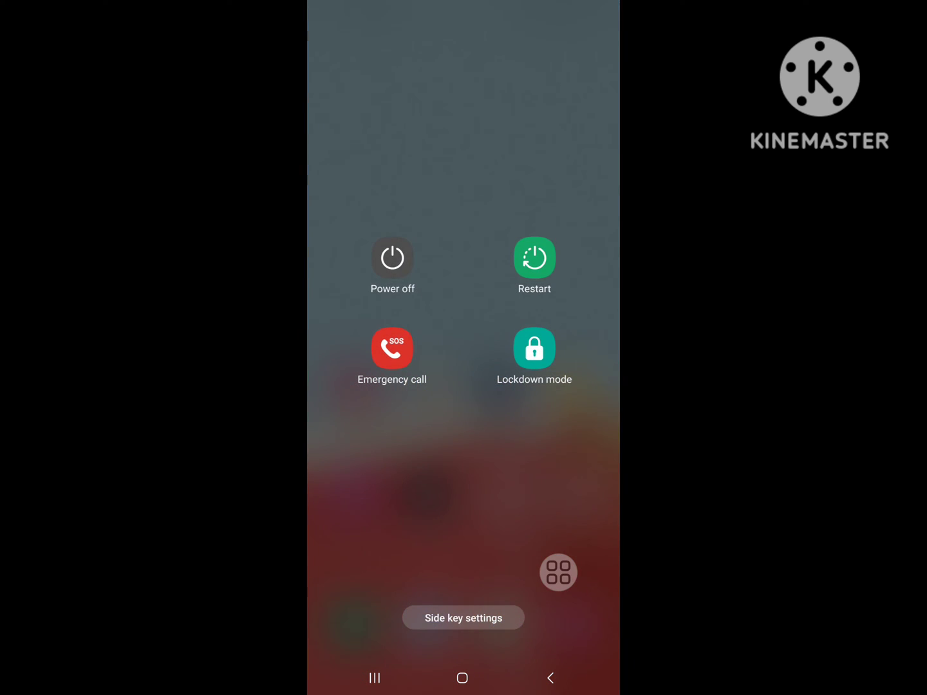
pyautogui.moveTo(557, 572)
pyautogui.mouseDown()
pyautogui.moveTo(576, 204)
pyautogui.moveTo(456, 320)
pyautogui.mouseUp()
pyautogui.click(534, 258)
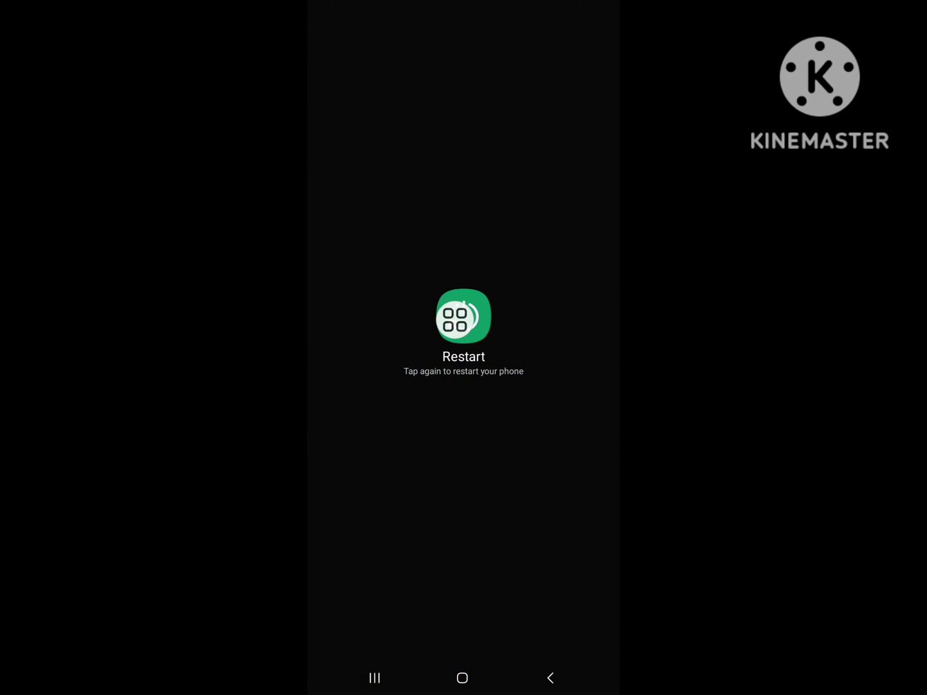
pyautogui.press('Escape')
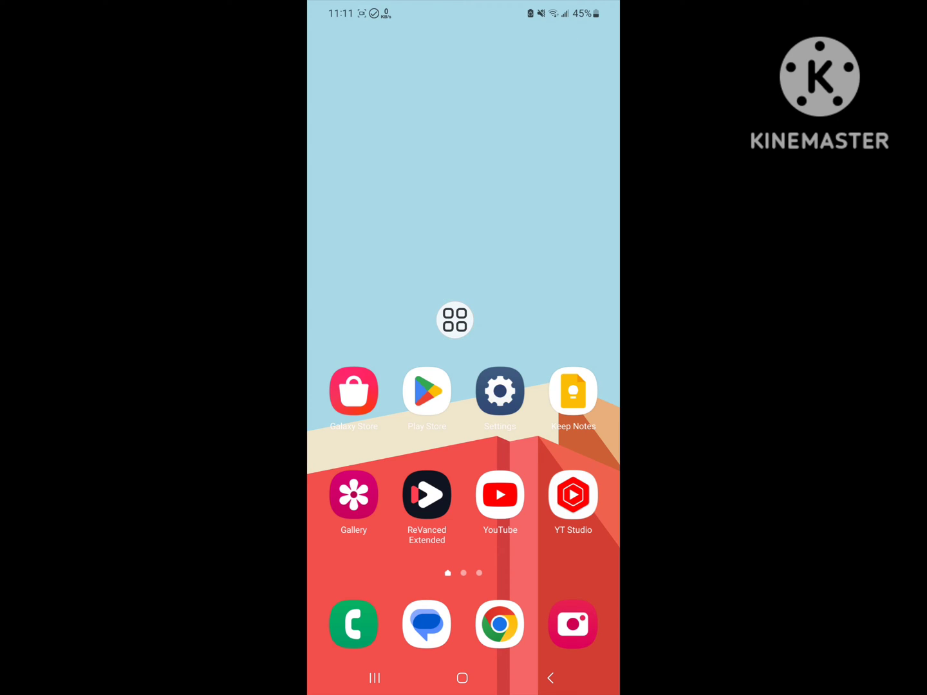
# Step: Launch Facebook from the last page of the app drawer
pyautogui.moveTo(463, 507)
pyautogui.mouseDown()
pyautogui.moveTo(463, 290)
pyautogui.moveTo(601, 264)
pyautogui.mouseUp()
pyautogui.moveTo(579, 362); pyautogui.dragTo(347, 362)
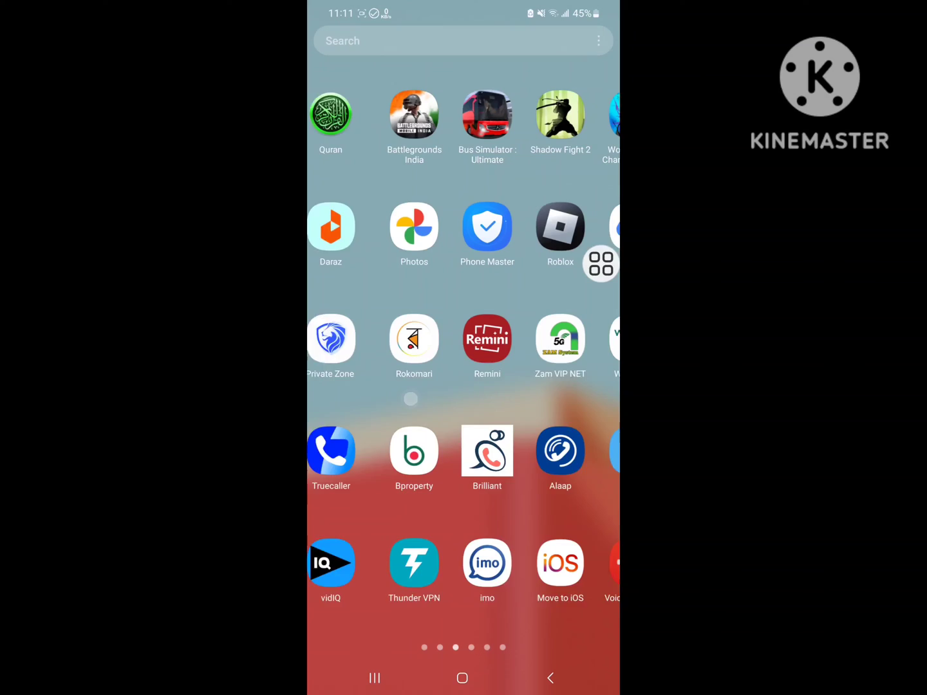
pyautogui.moveTo(579, 362); pyautogui.dragTo(347, 362)
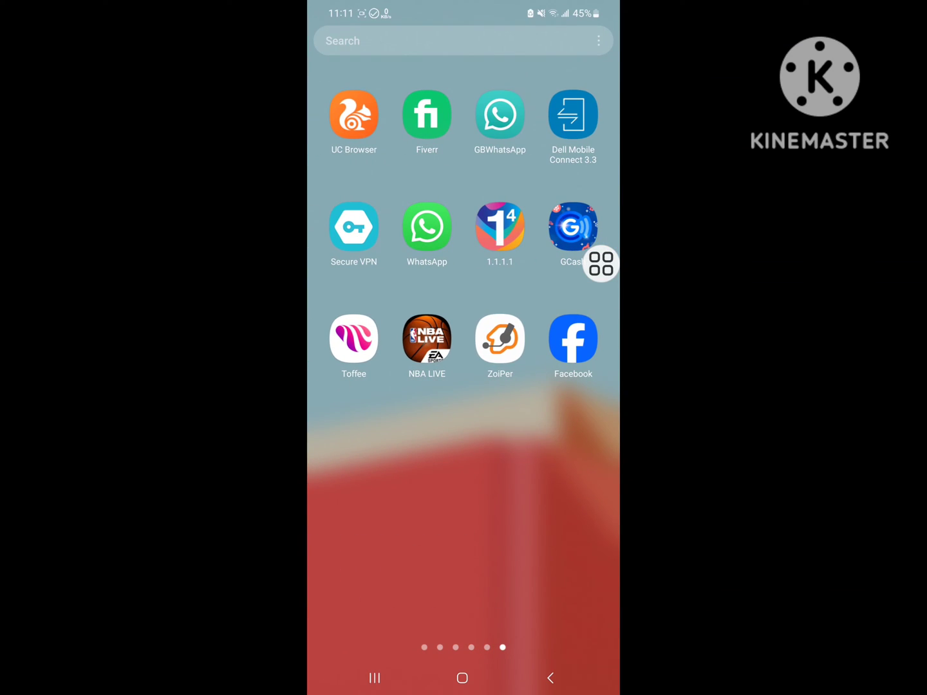
pyautogui.click(592, 338)
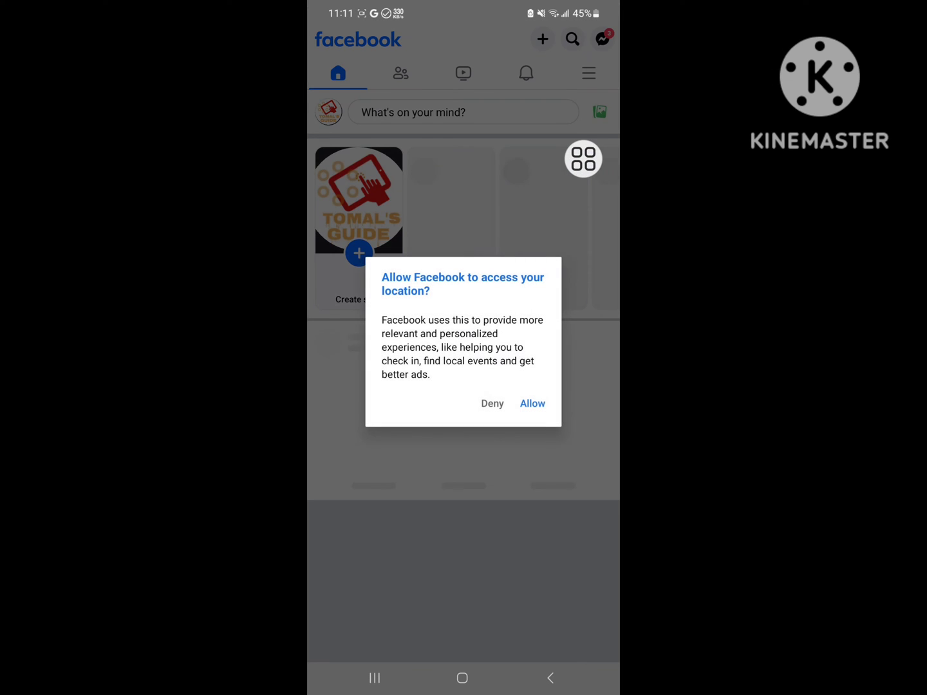
# Step: Deny location access, decline saving login info, and exit Facebook back to the home screen
pyautogui.click(492, 403)
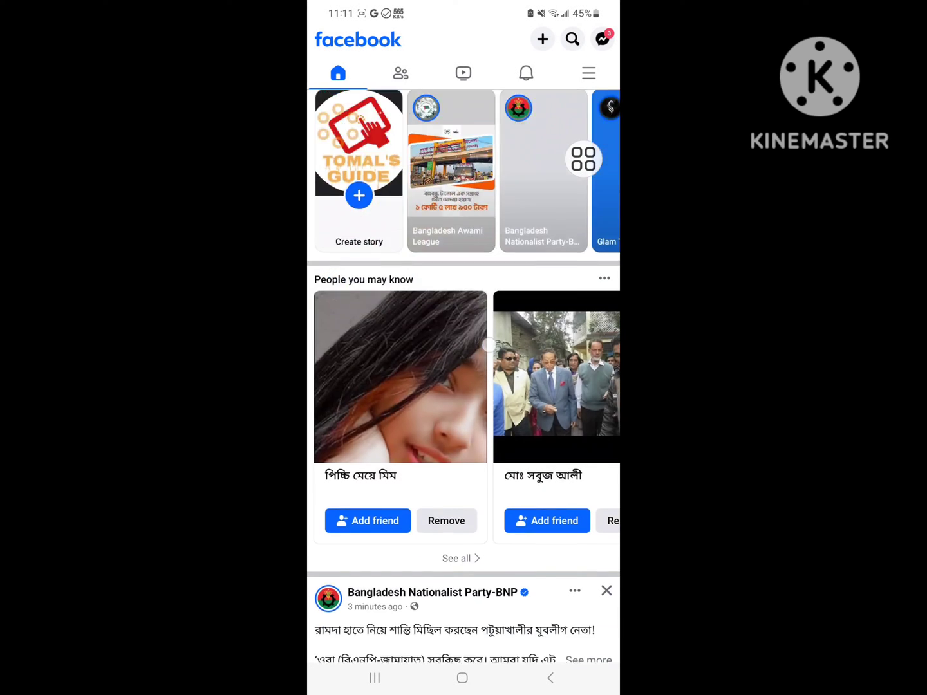
pyautogui.scroll(-10, 463, 362)
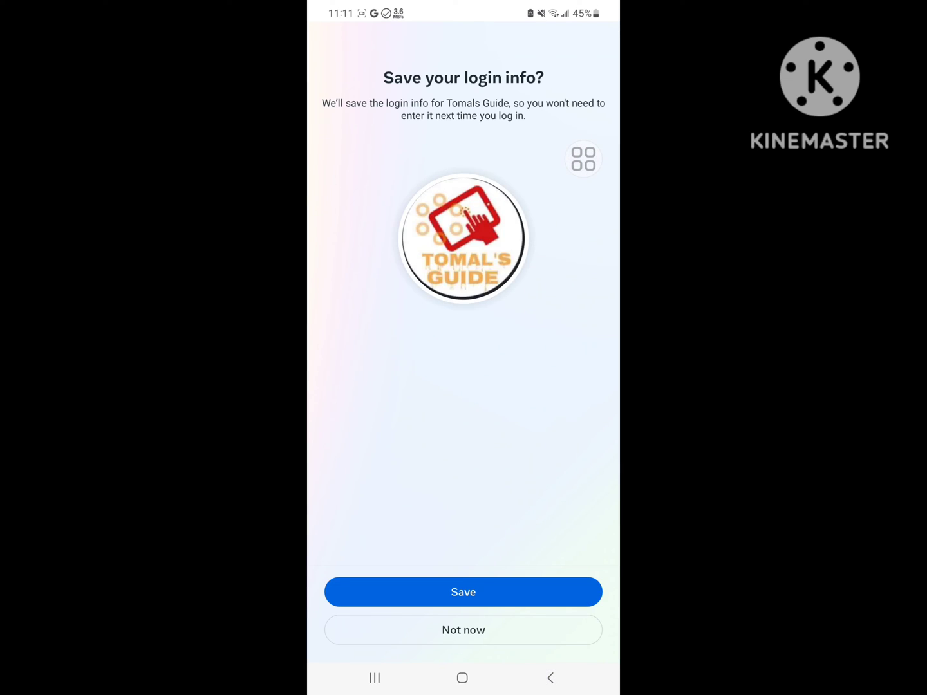
pyautogui.click(550, 678)
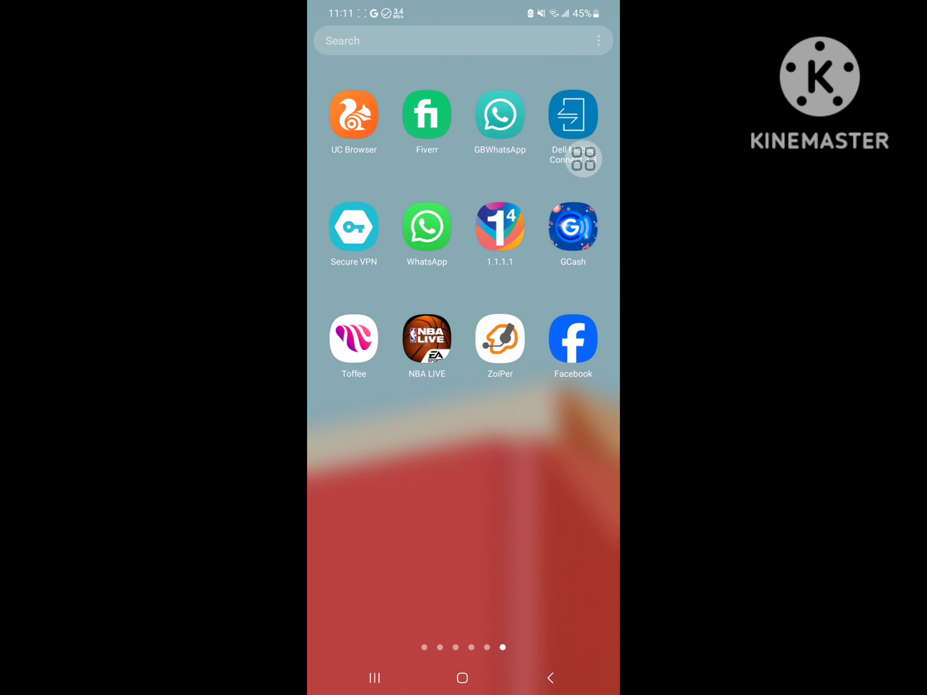
pyautogui.click(571, 337)
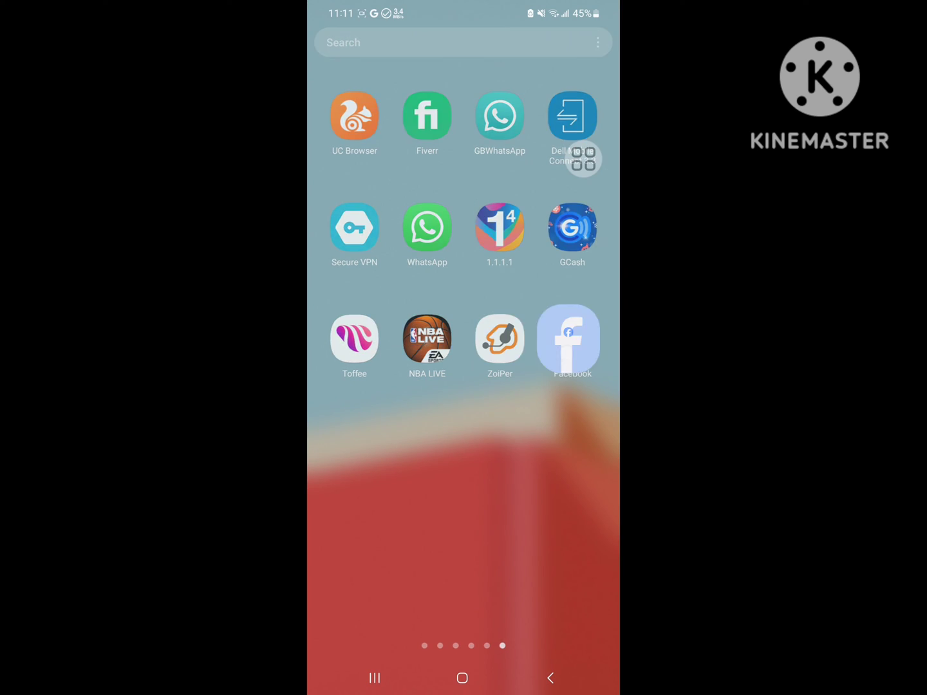
pyautogui.click(549, 677)
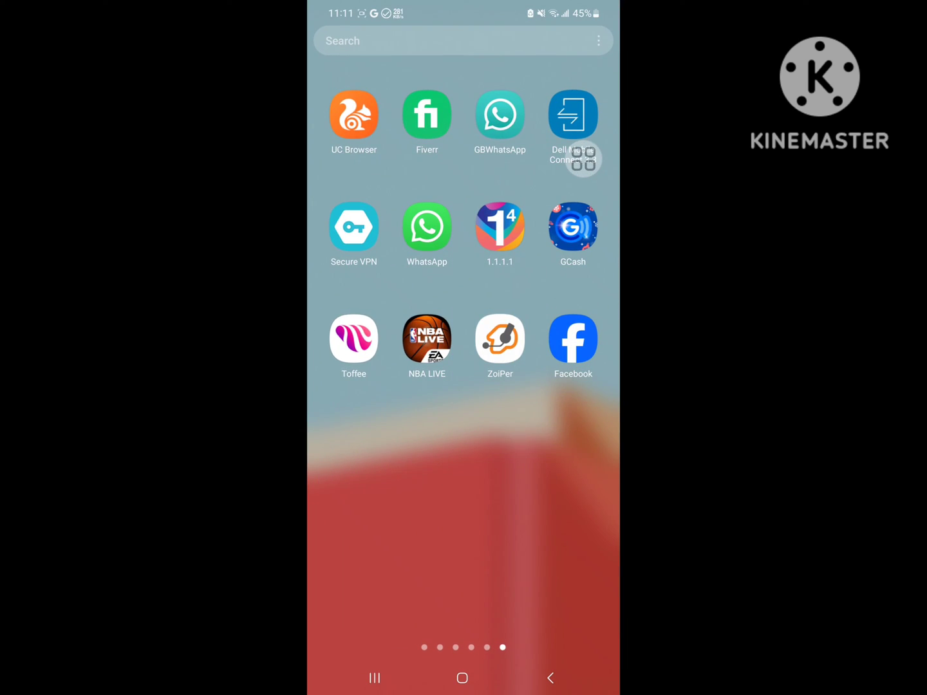
pyautogui.click(462, 679)
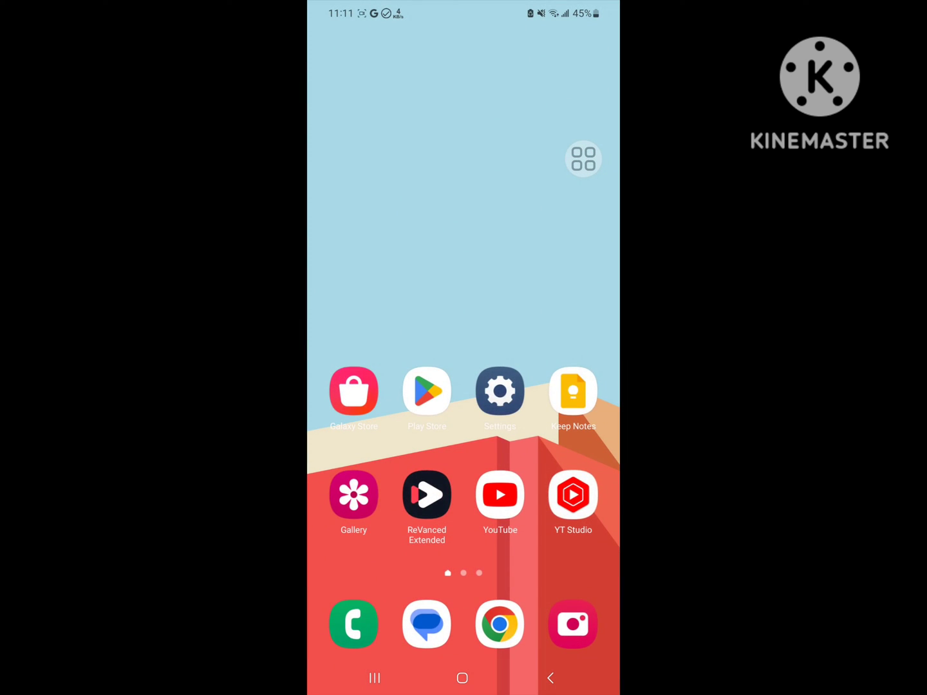